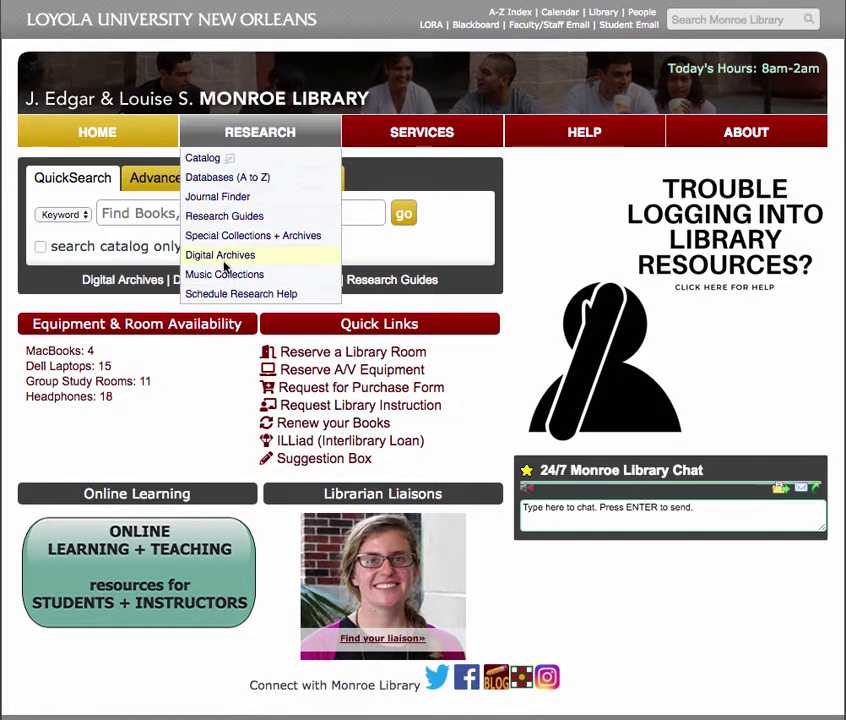
Open Academic Search Complete from the library's A-Z list of research databases.
left_click(190, 286)
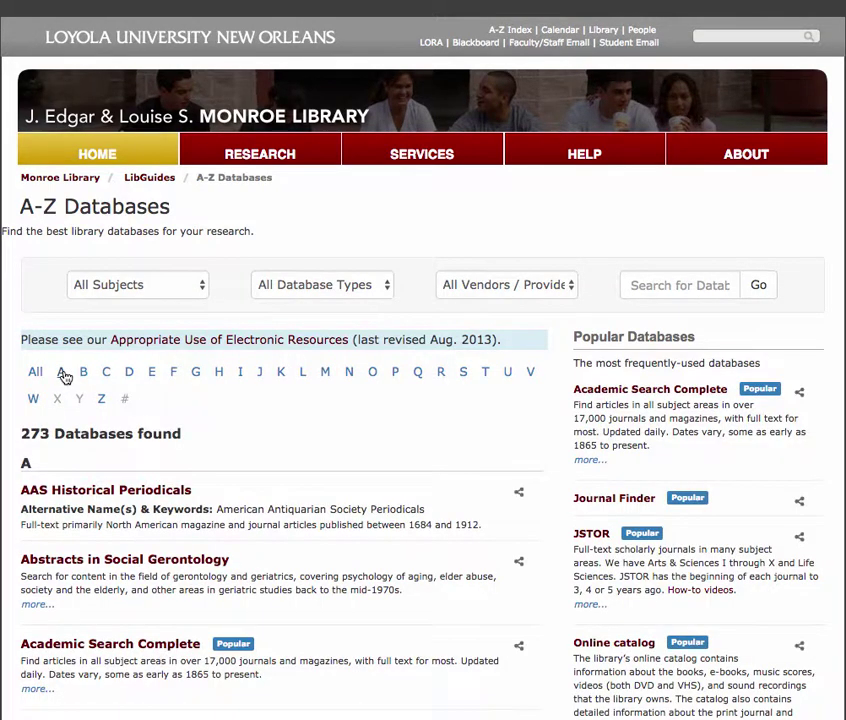
scroll(142, 547, "down", 2)
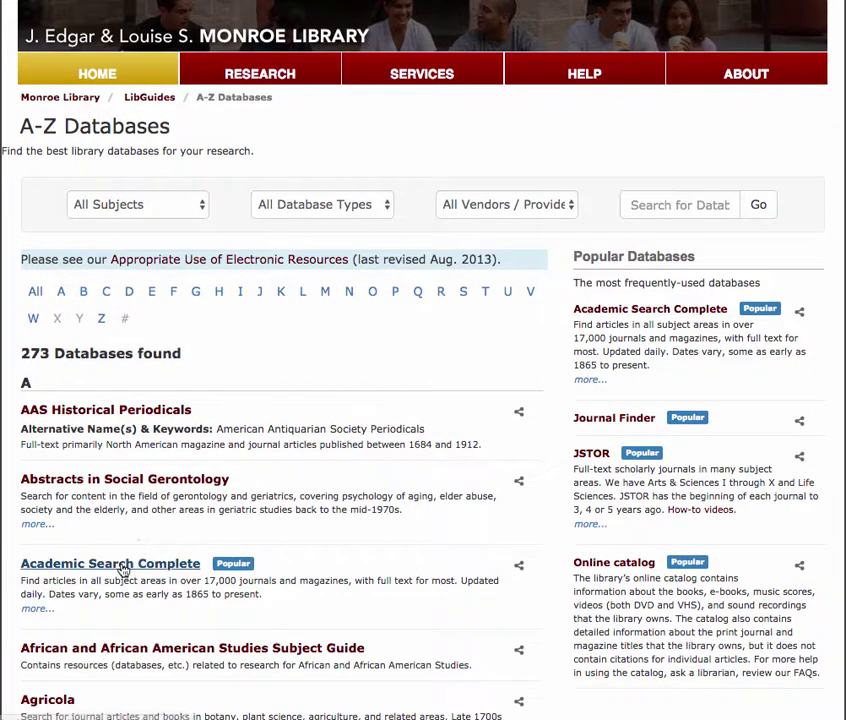
left_click(124, 568)
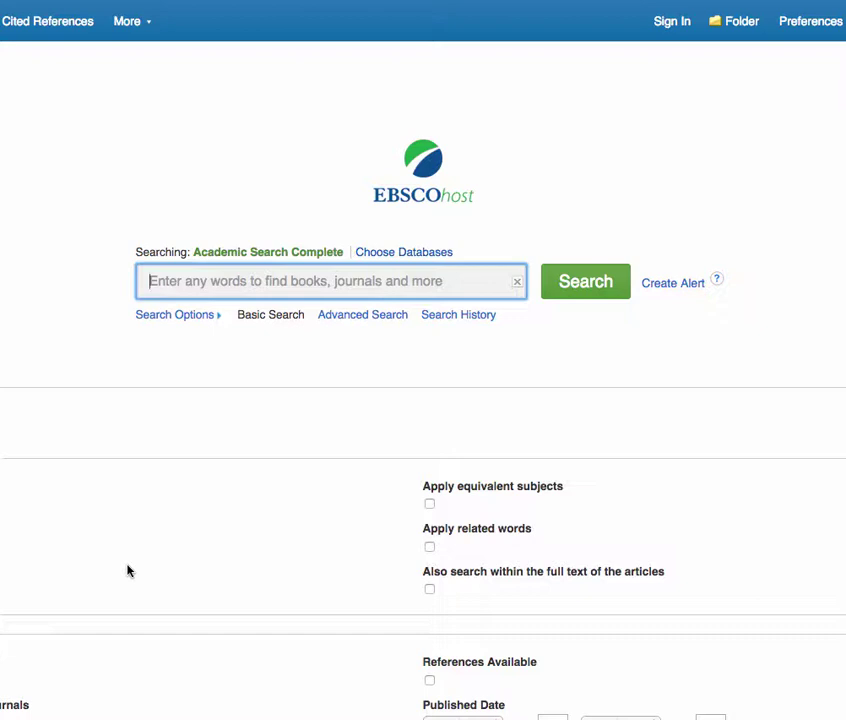
Add ATLA Religion Database with ATLASerials, PsycARTICLES and SocINDEX with Full Text to the databases being searched.
left_click(379, 256)
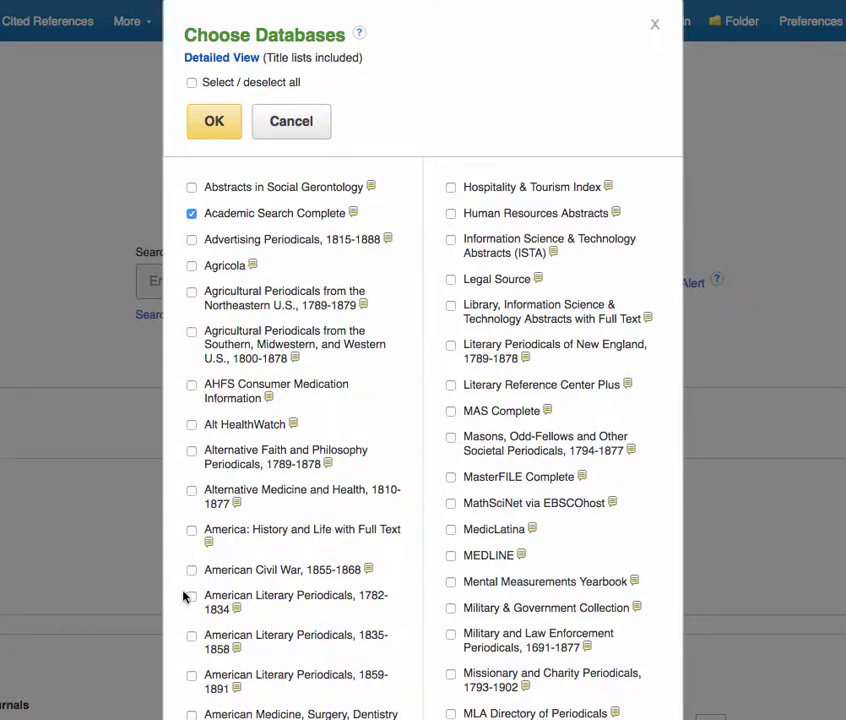
scroll(183, 597, "down", 5)
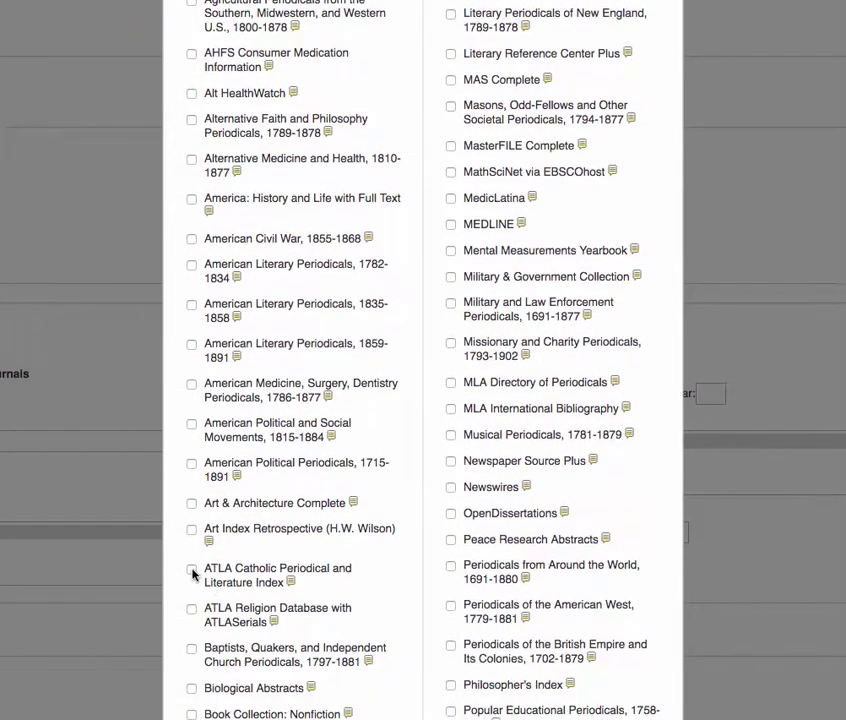
left_click(192, 609)
scroll(266, 606, "down", 14)
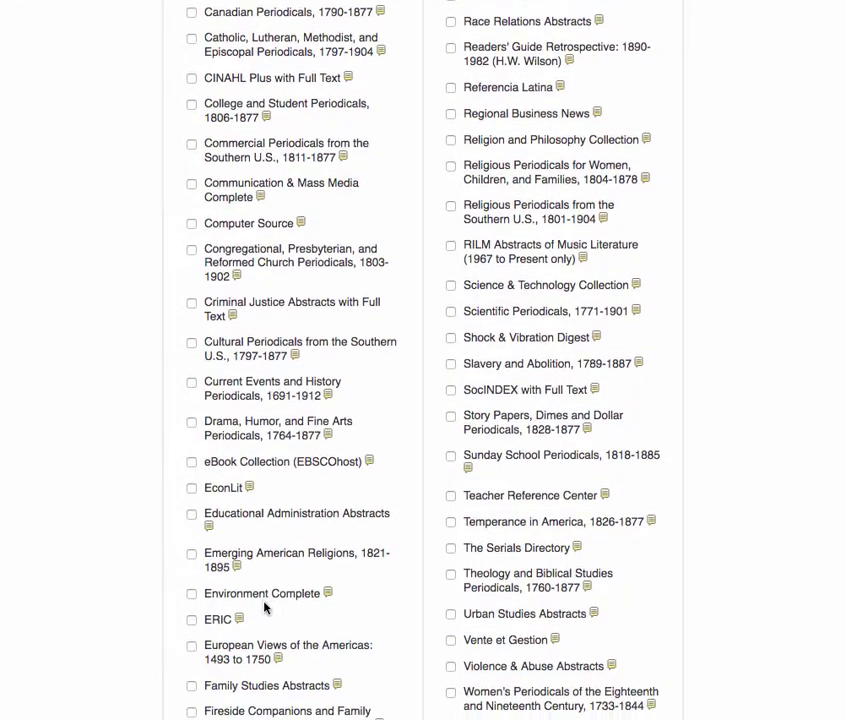
scroll(266, 606, "down", 1)
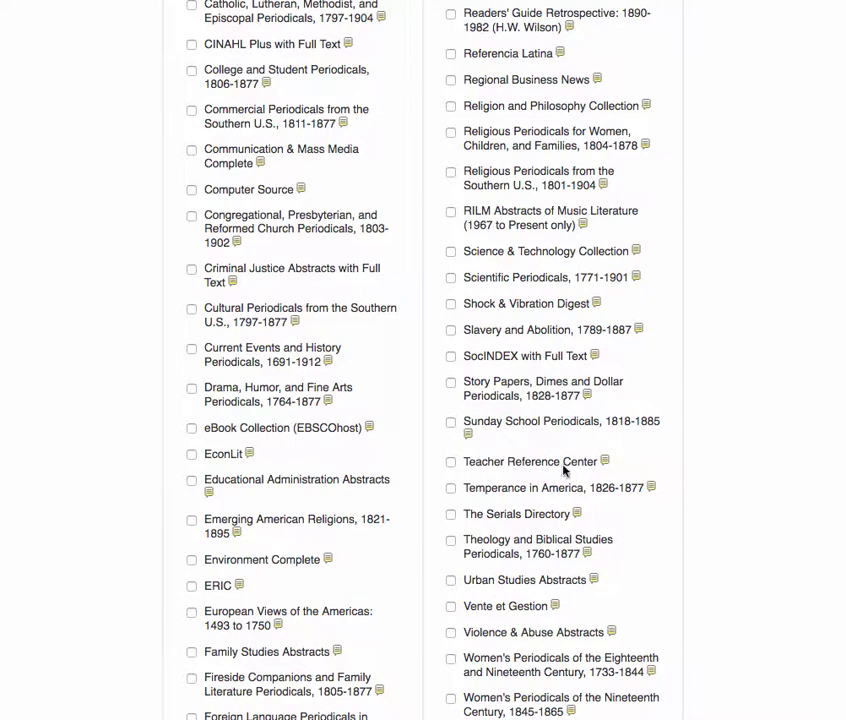
scroll(568, 355, "up", 10)
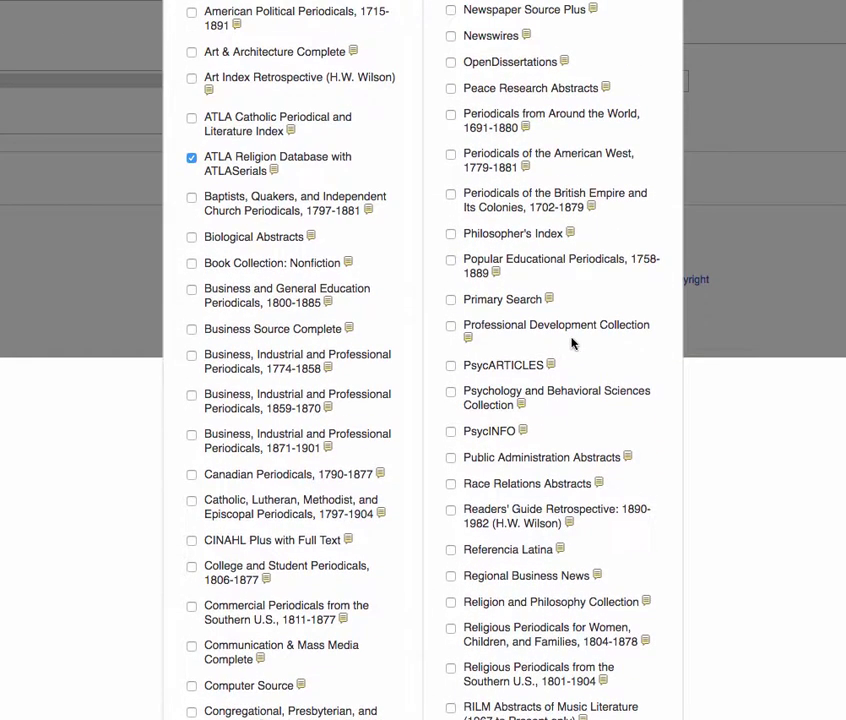
left_click(450, 366)
scroll(463, 458, "down", 6)
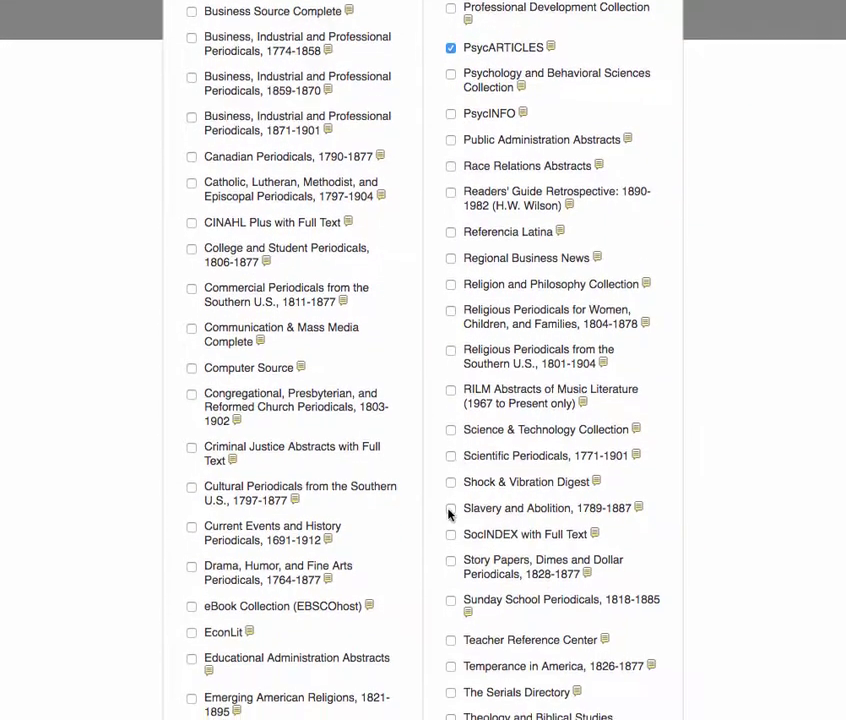
left_click(450, 534)
scroll(470, 512, "down", 12)
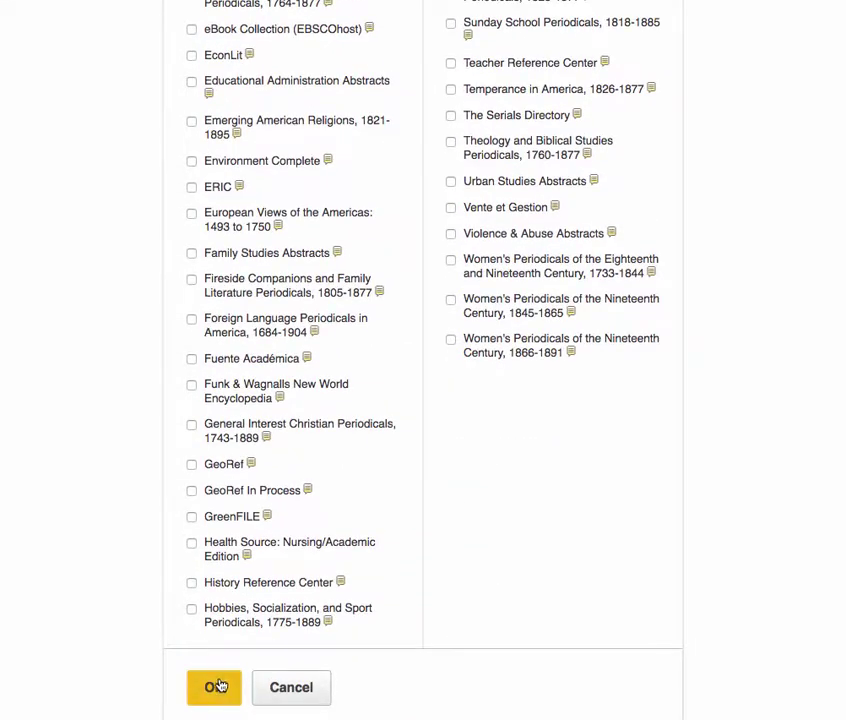
left_click(216, 686)
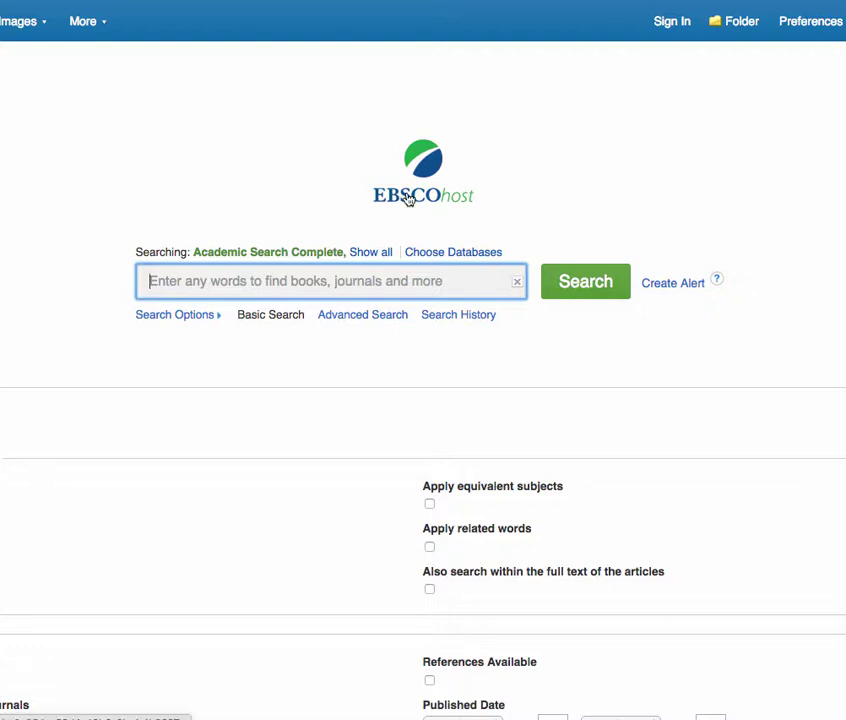
Switch to the advanced search and enter "religion" as the first search term.
left_click(353, 316)
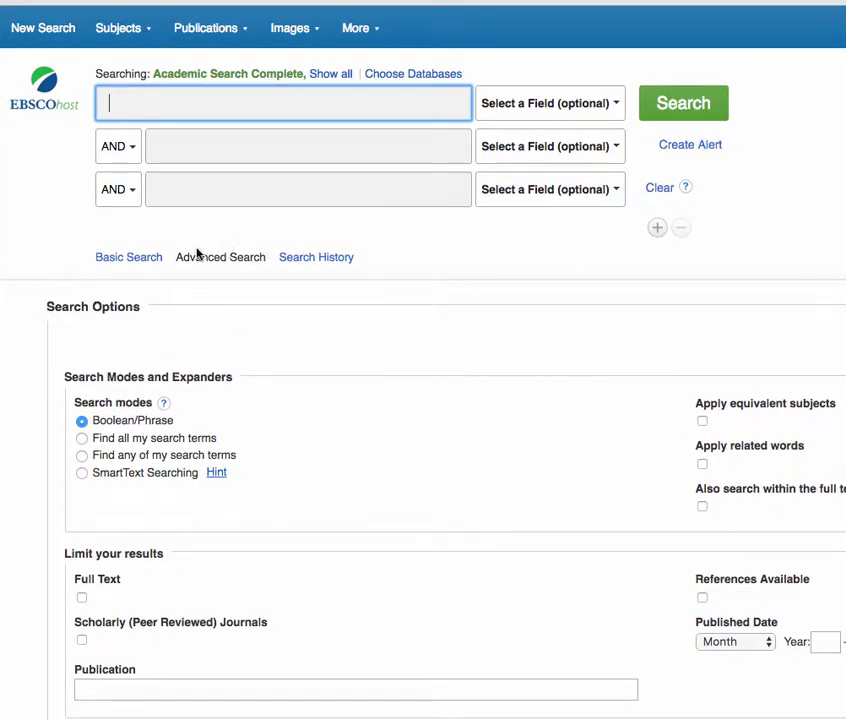
type("re")
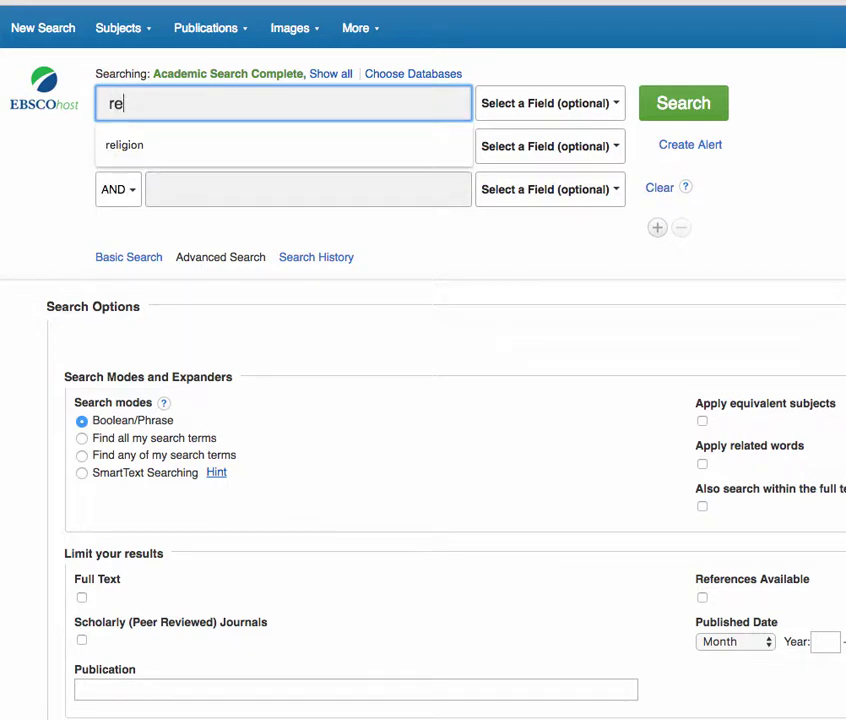
type("ligio")
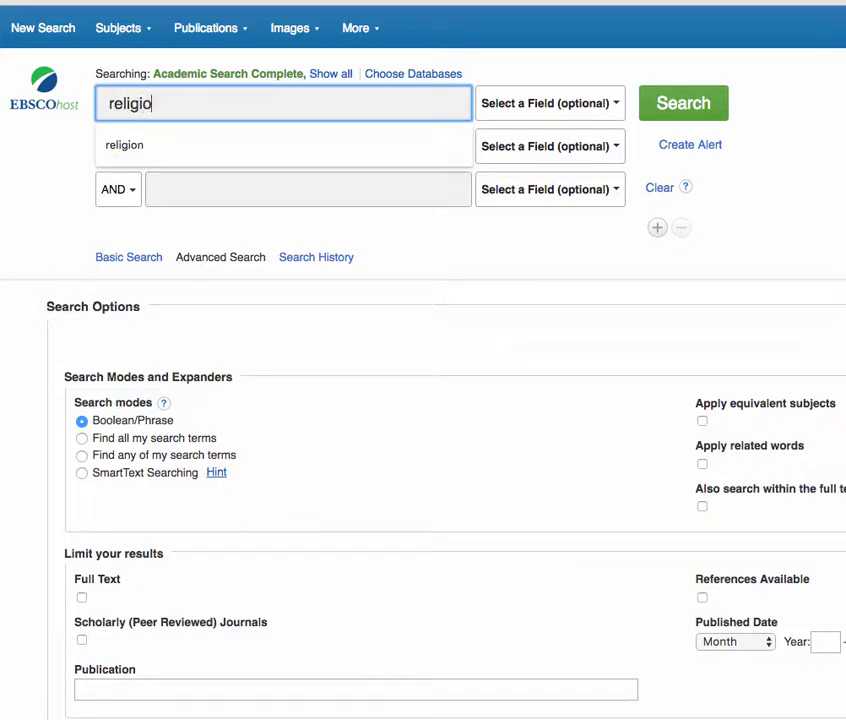
type("n")
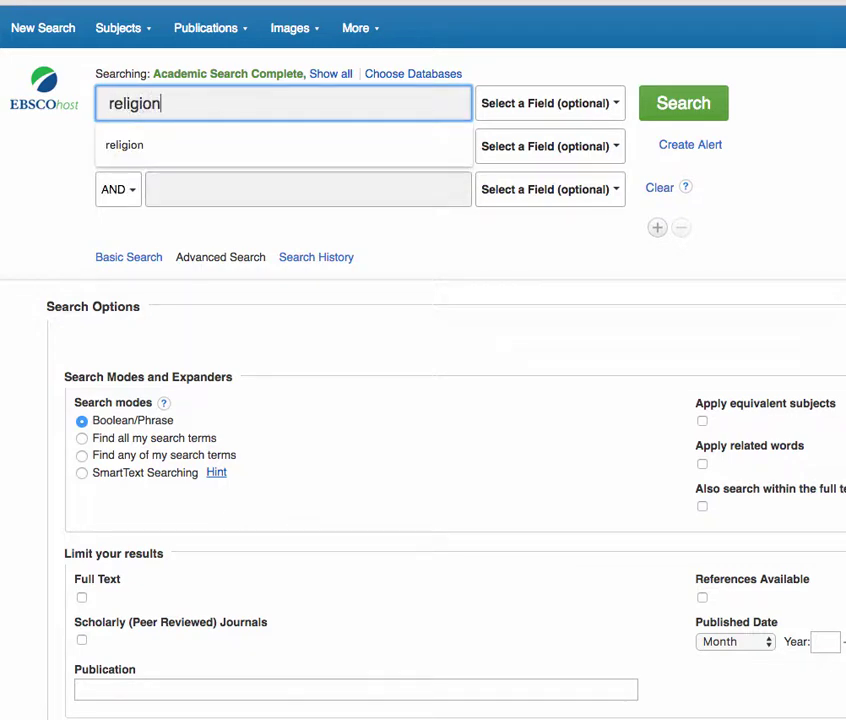
left_click(143, 145)
Add "millennials" as the second search term, combined with AND, and run the search.
left_click(165, 140)
type("mi")
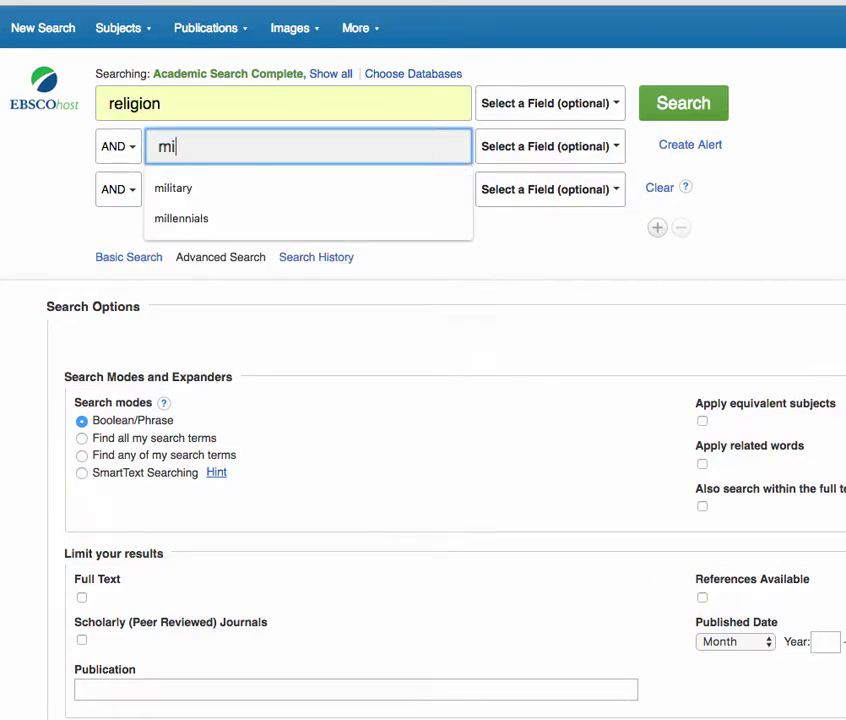
type("llennia")
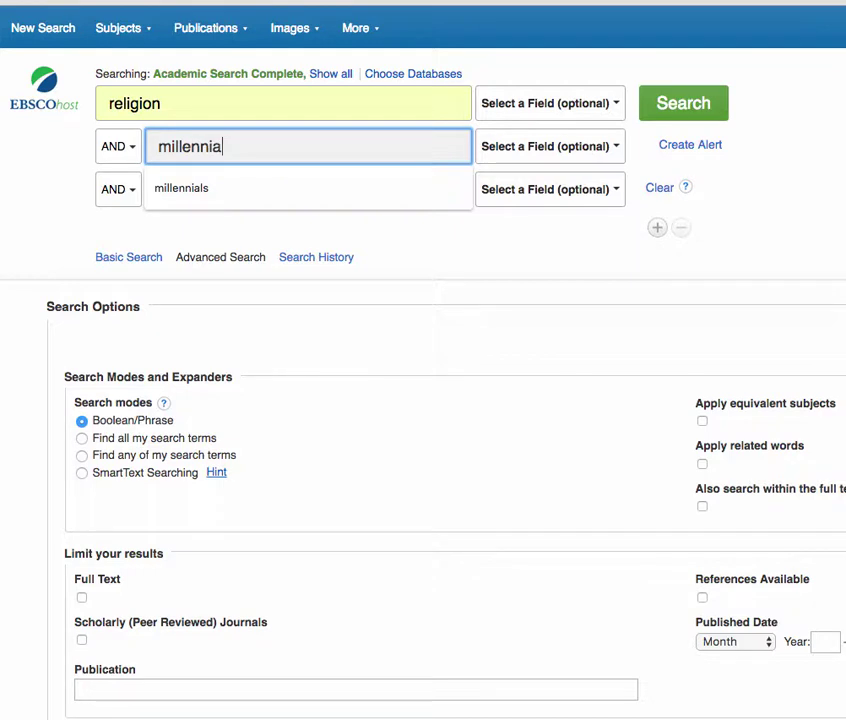
left_click(164, 187)
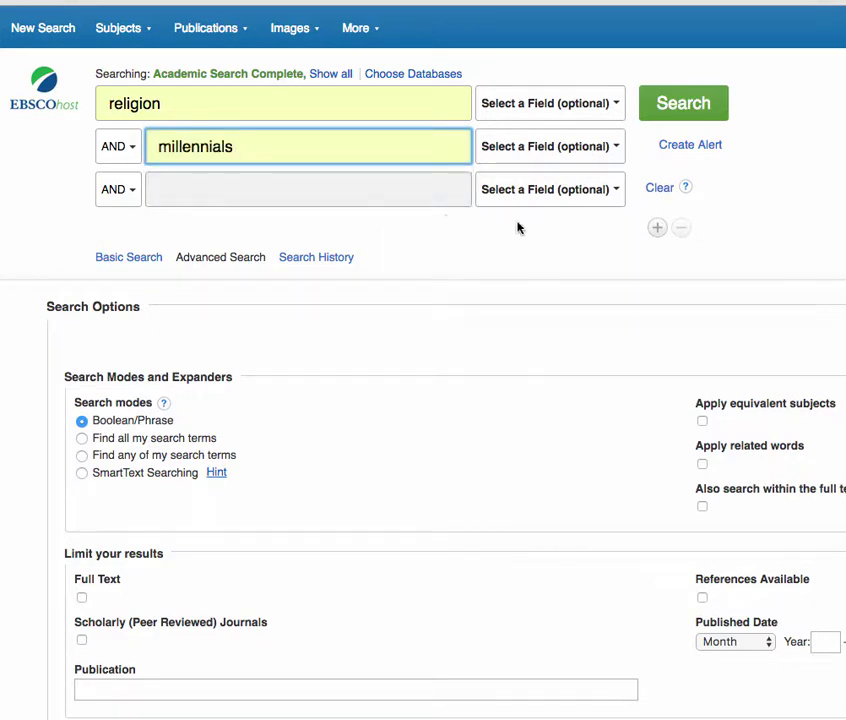
left_click(680, 112)
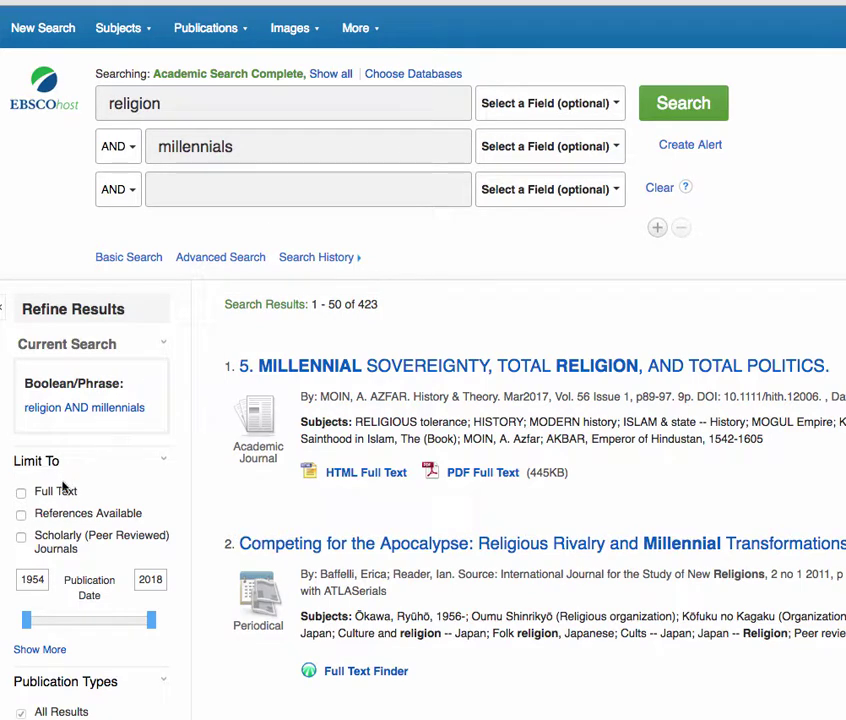
Examine the options for refining the results and browse the full subject list, closing it without applying any subject.
scroll(97, 485, "down", 3)
scroll(97, 485, "down", 1)
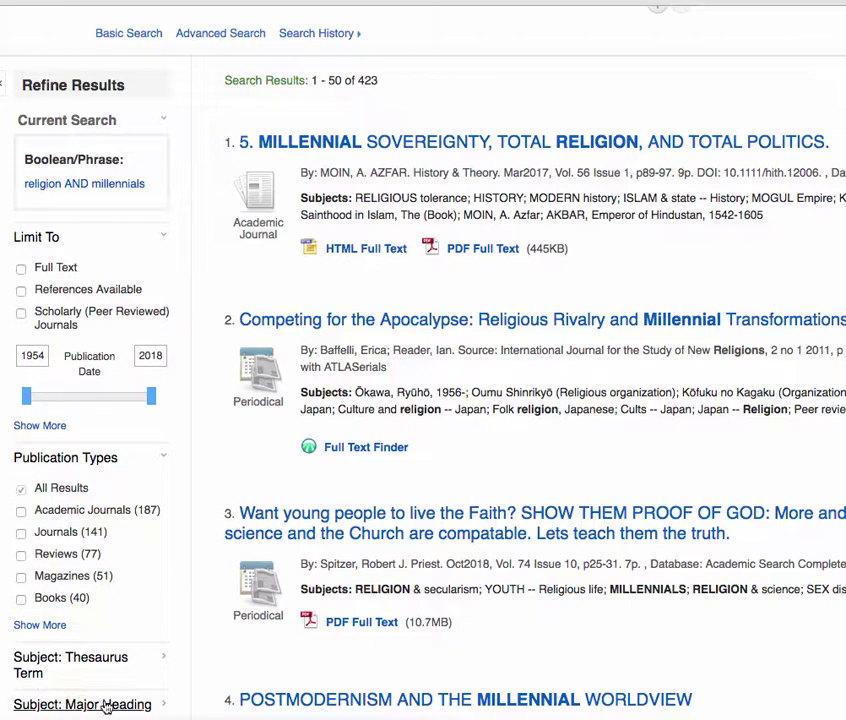
scroll(107, 706, "down", 2)
left_click(45, 588)
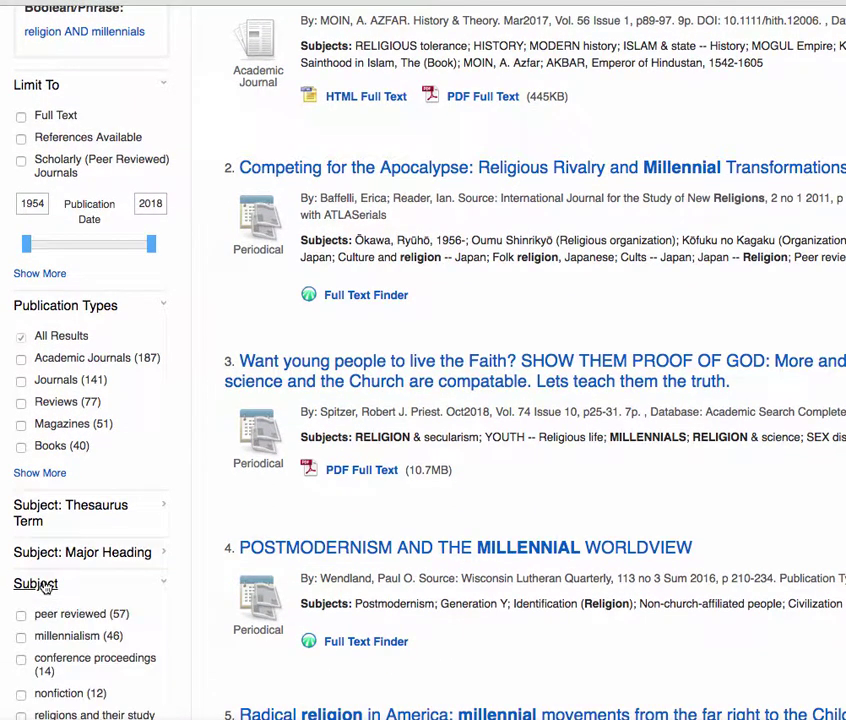
scroll(185, 616, "down", 3)
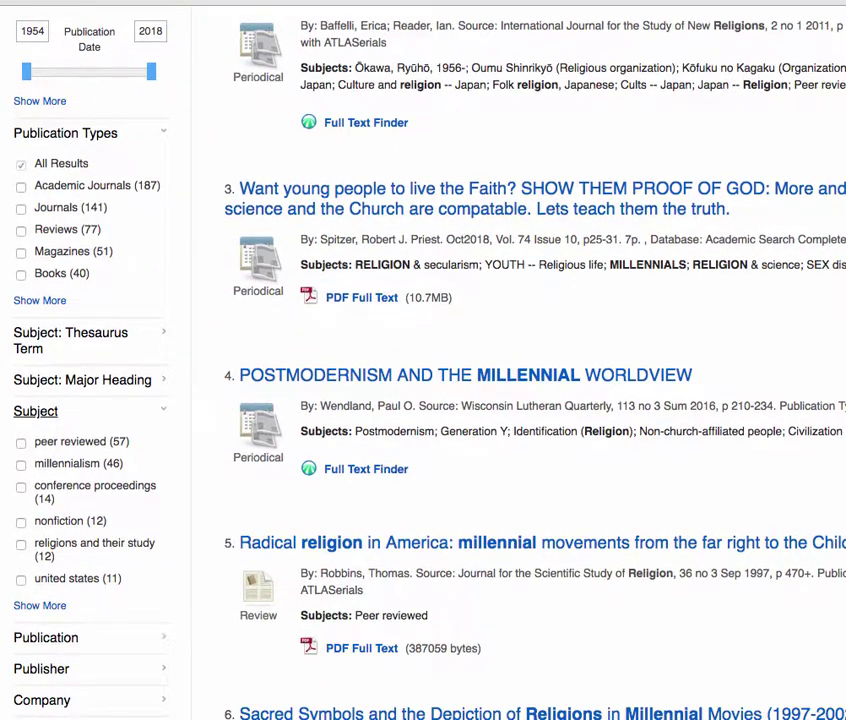
left_click(27, 607)
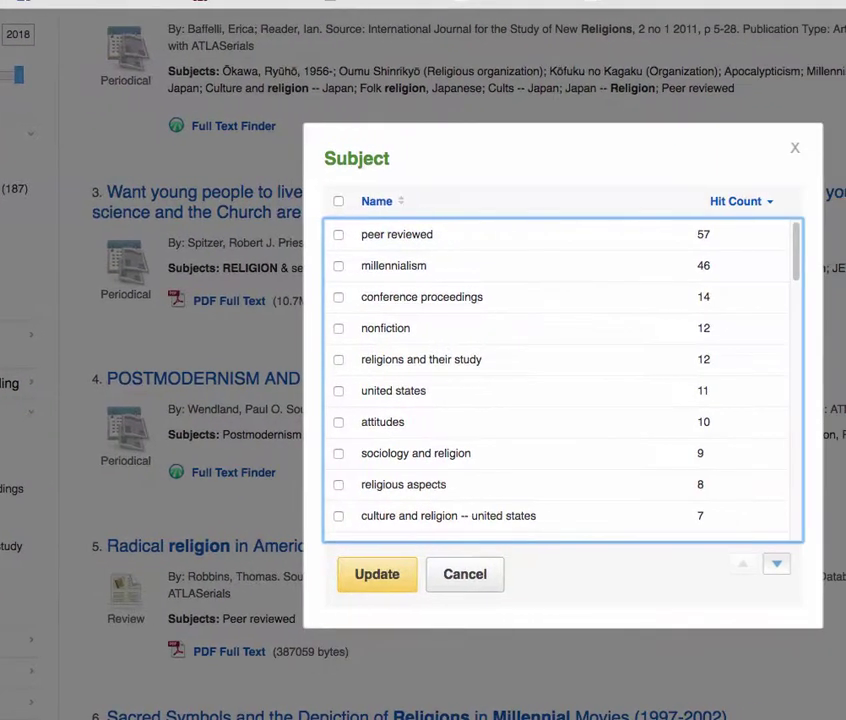
scroll(695, 422, "down", 3)
scroll(567, 426, "down", 5)
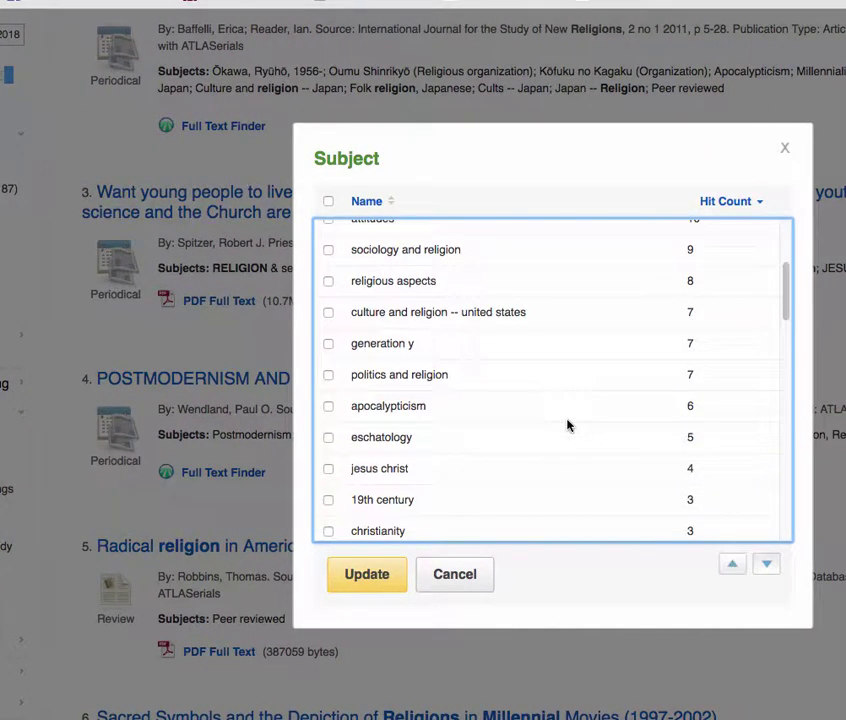
scroll(567, 426, "down", 4)
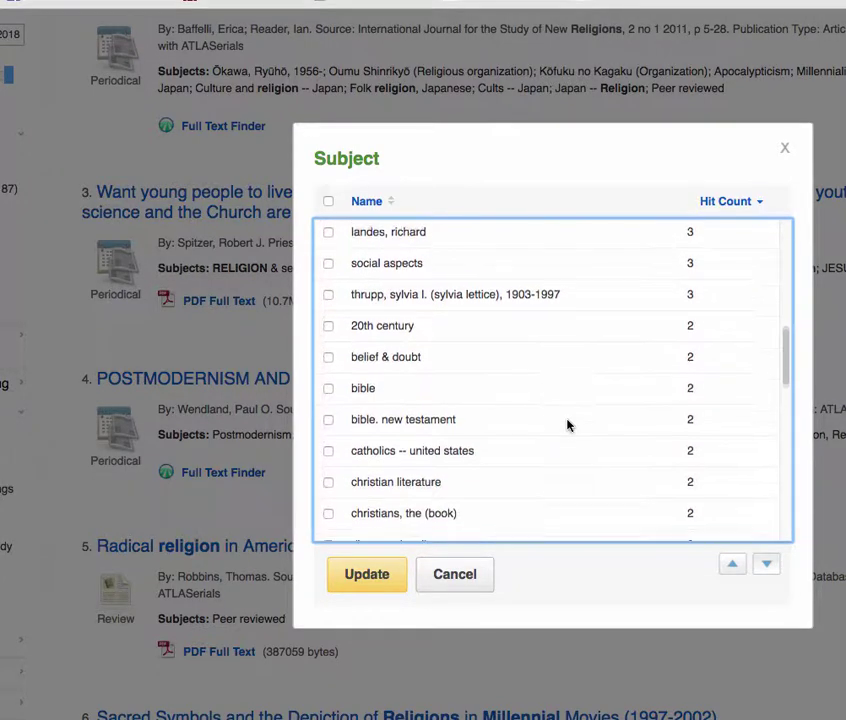
left_click(477, 582)
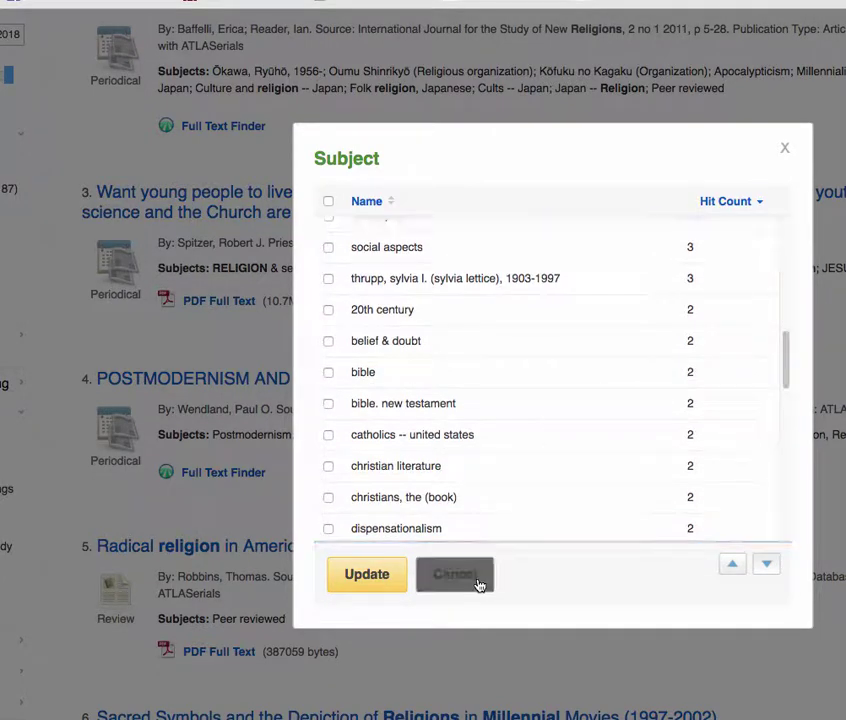